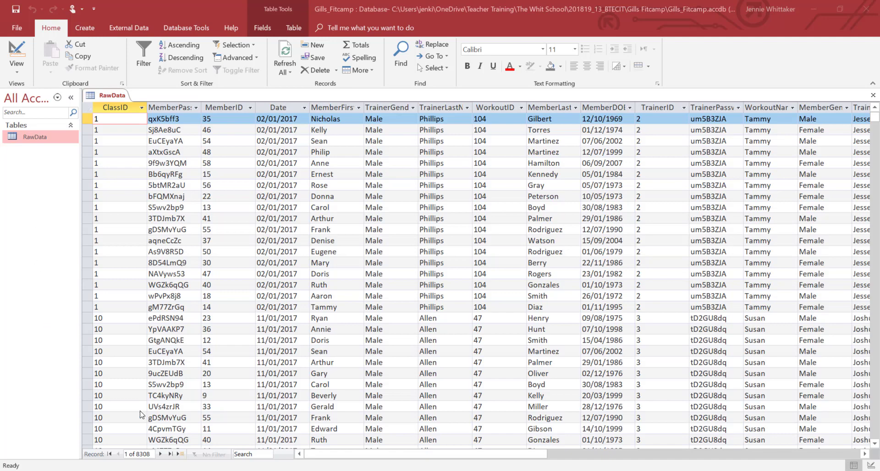
scroll(262, 328, "down", 7)
scroll(263, 327, "down", 6)
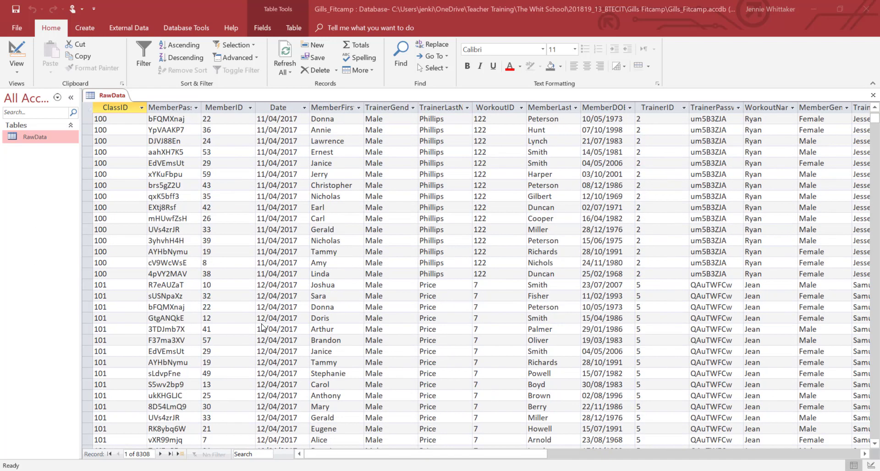
scroll(262, 327, "up", 11)
scroll(263, 328, "up", 2)
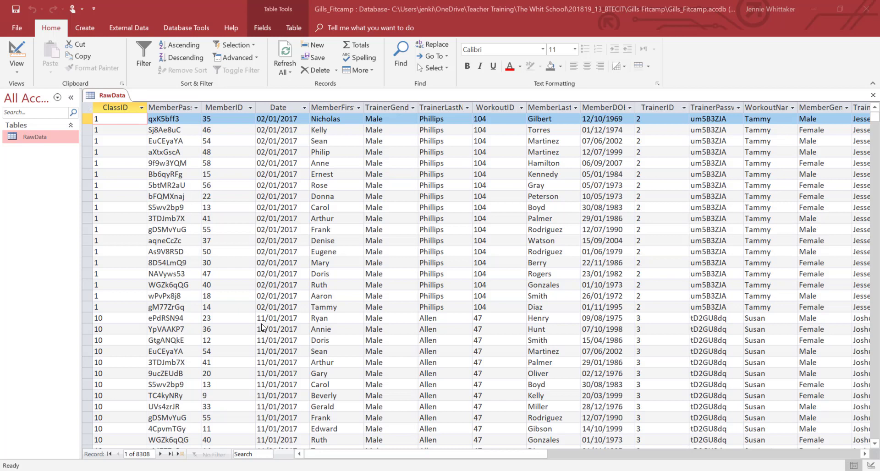
- Create a new table, save it as tbl_Members and open it in Design View
left_click(80, 28)
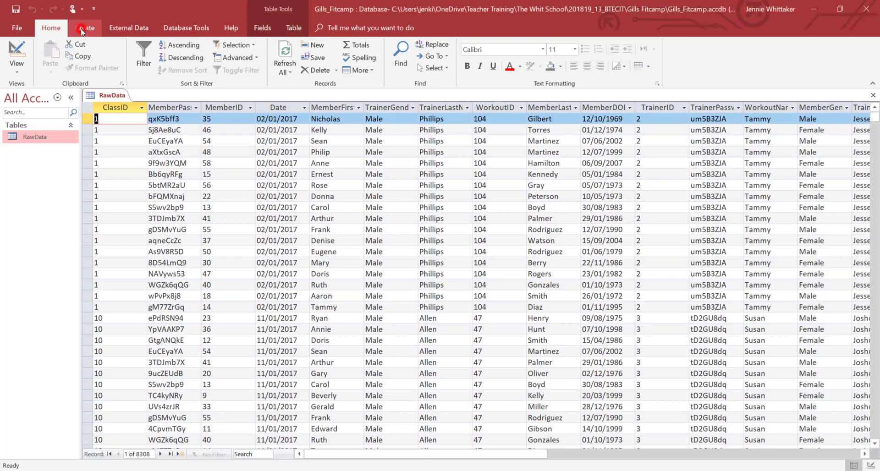
left_click(87, 29)
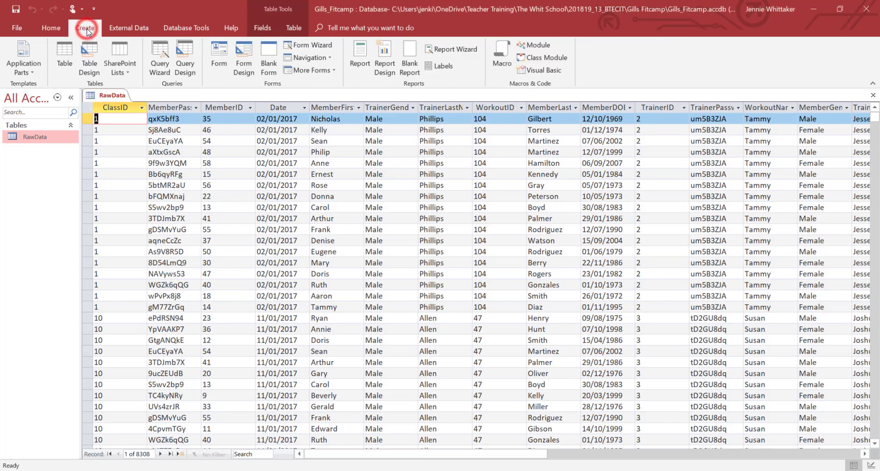
left_click(61, 58)
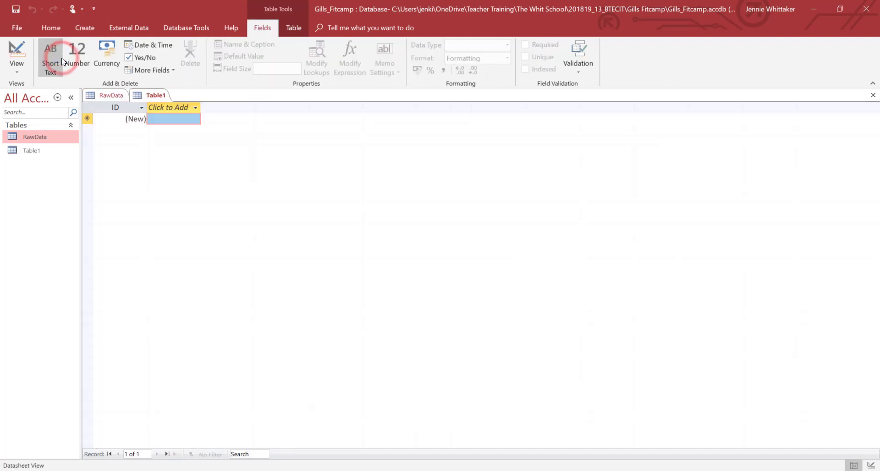
left_click(17, 54)
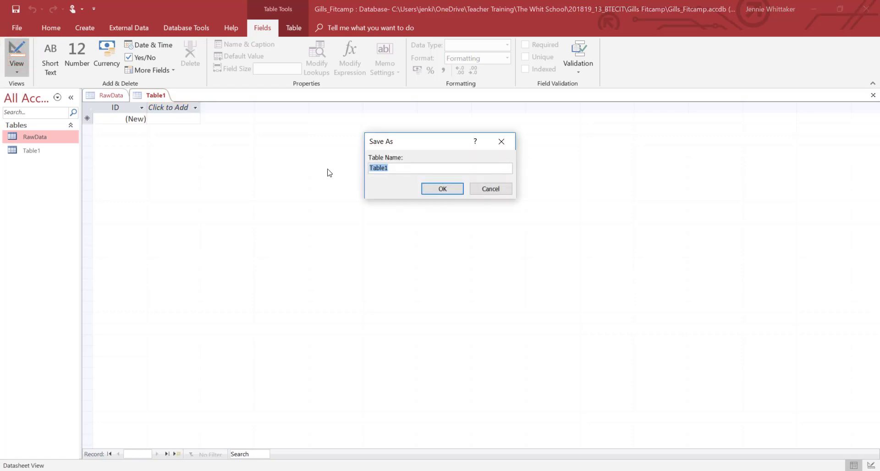
type("tbl_Members")
left_click(435, 189)
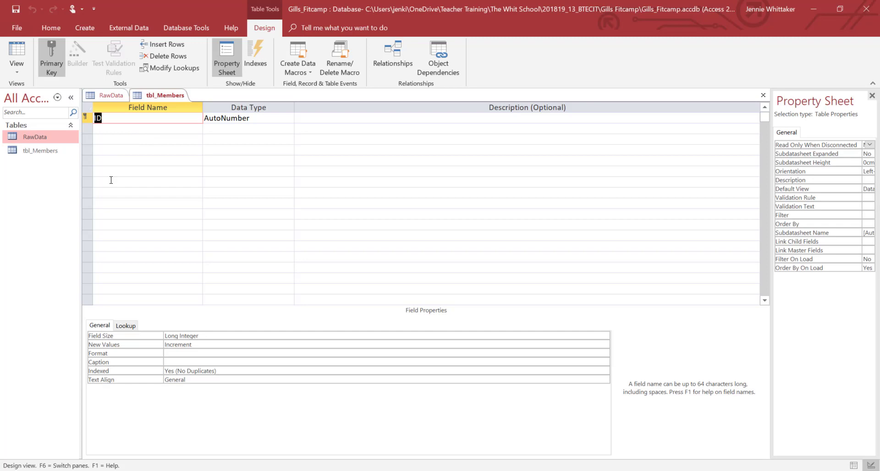
- Rename the primary key field as MemberID and set its data type to Number
type("MemberID")
key("Tab")
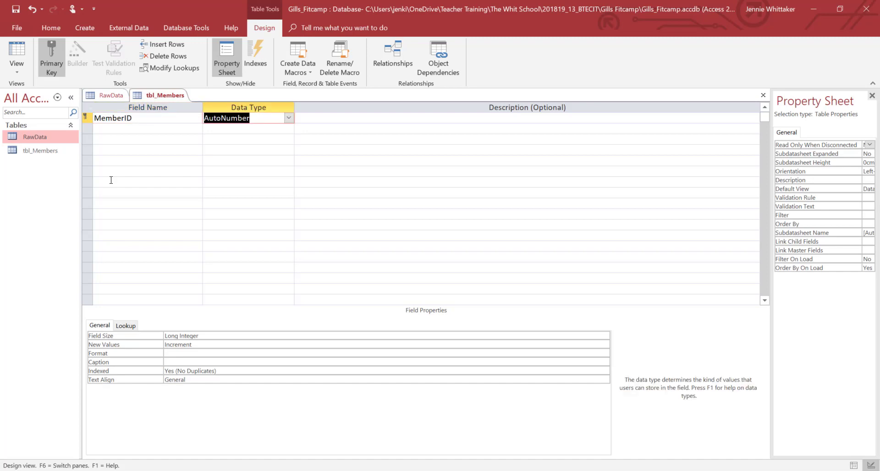
left_click(289, 119)
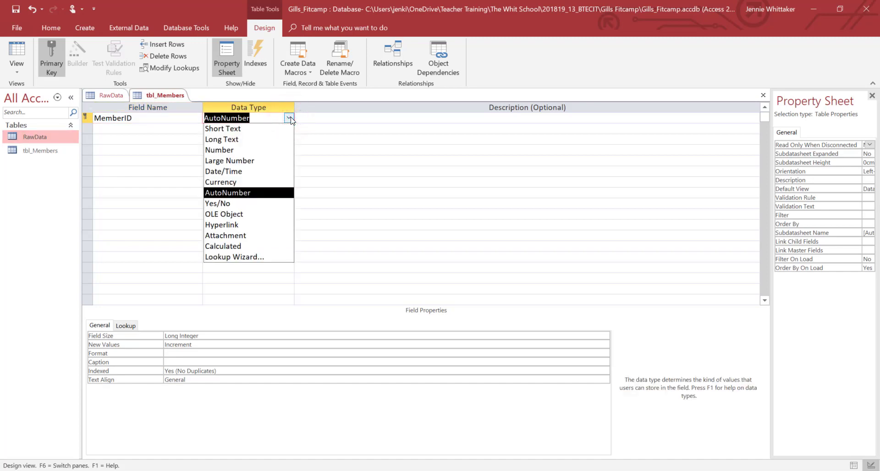
left_click(219, 150)
- Add the Short Text fields Password and Member_Firstname below MemberID
left_click(163, 131)
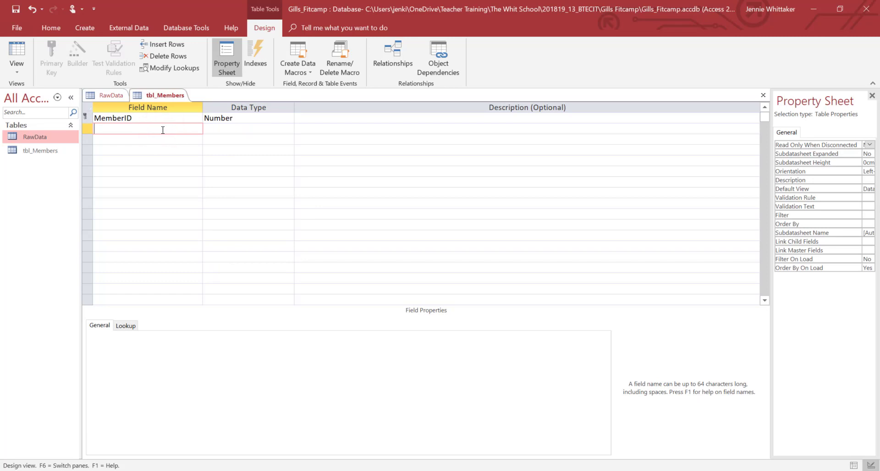
type("Password")
key("Tab")
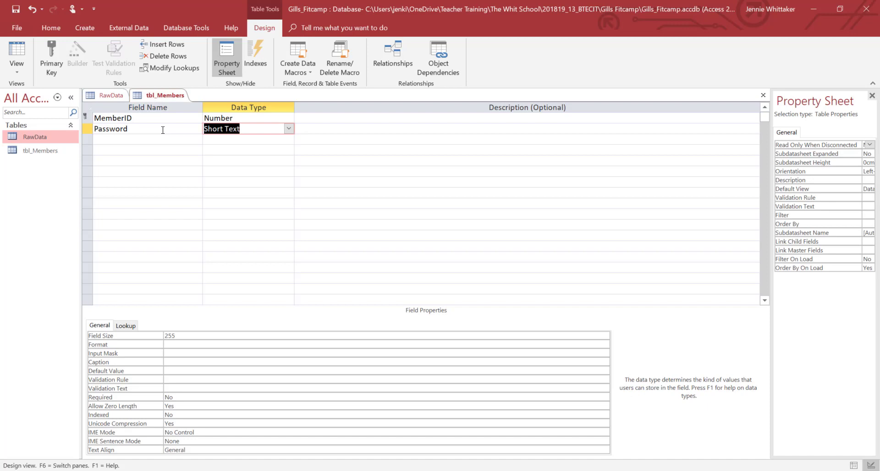
left_click(164, 140)
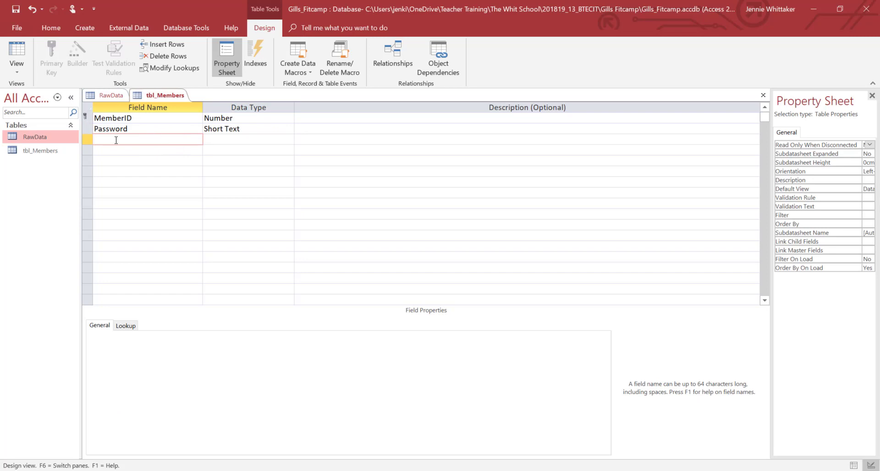
type("Member_Firstname")
key("Tab")
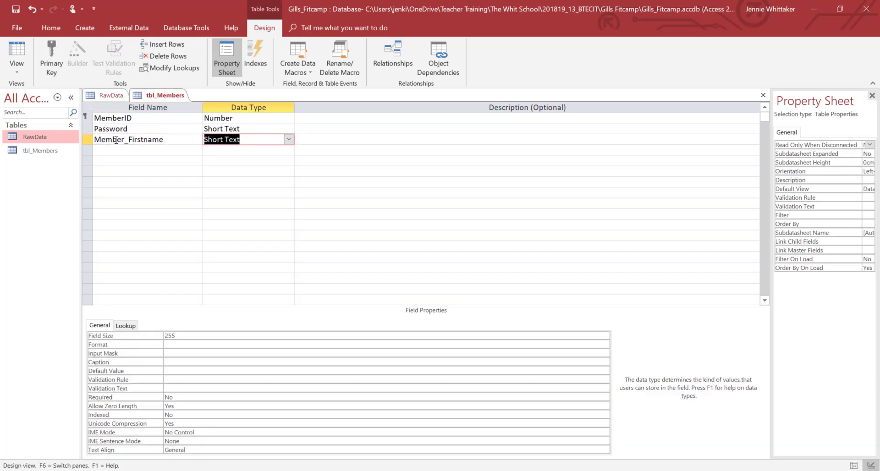
- Add the Short Text fields Member_Lastname and Gender below Member_Firstname
left_click(119, 151)
type("Memb")
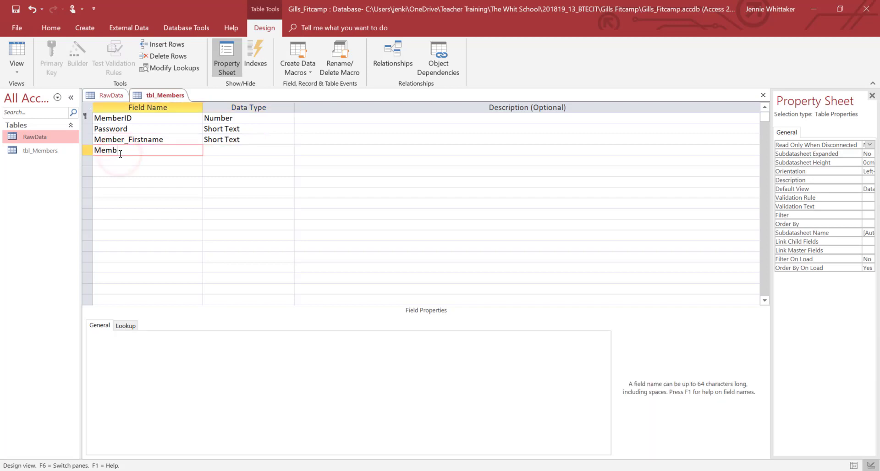
type("er_Lastname")
key("Tab")
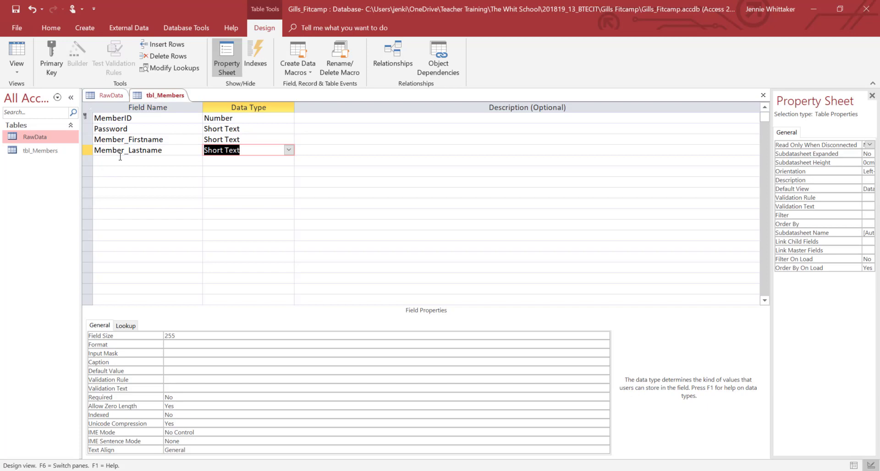
left_click(119, 161)
type("G")
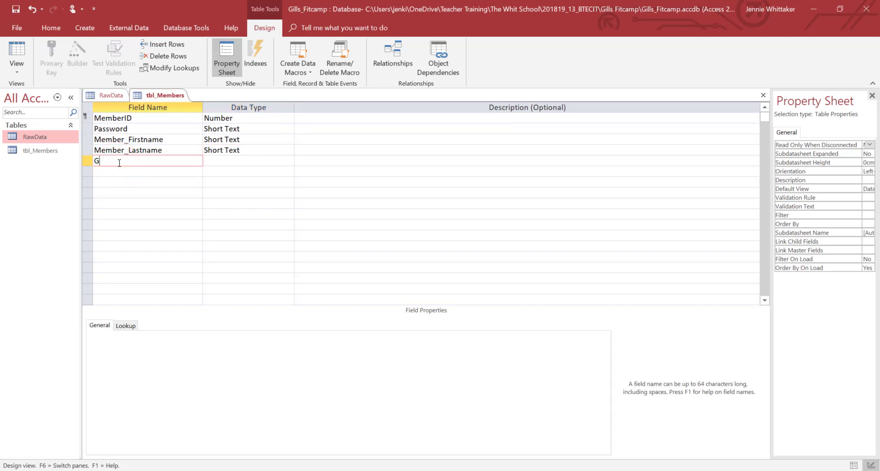
type("ender")
key("Tab")
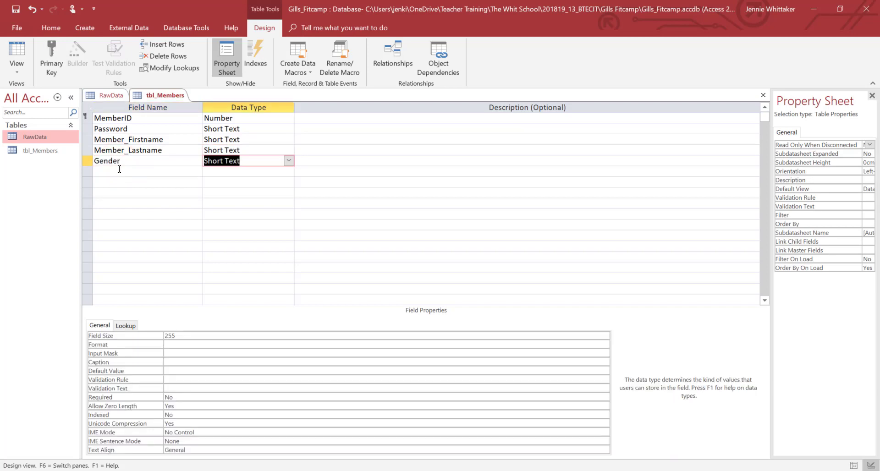
- Add a Member_Email field below Gender and rename the Gender field as Member_Gender
left_click(116, 176)
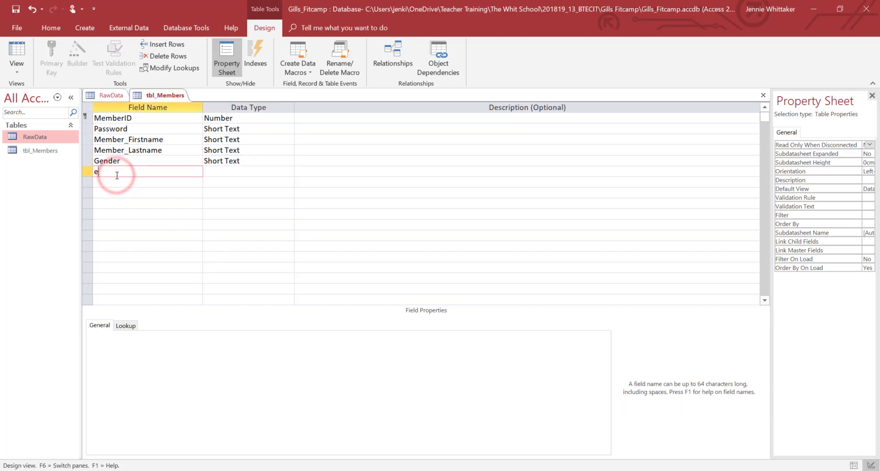
type("emai")
key("BackSpace")
key("BackSpace")
key("BackSpace")
key("BackSpace")
type("Email")
key("BackSpace")
key("BackSpace")
key("BackSpace")
key("BackSpace")
key("BackSpace")
type("Member_email")
key("BackSpace")
key("BackSpace")
key("BackSpace")
key("BackSpace")
key("BackSpace")
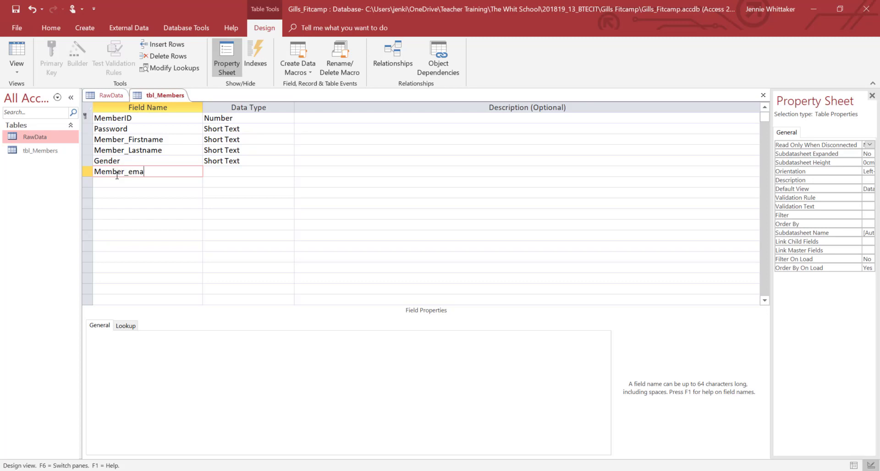
type("Email")
left_click(95, 161)
type("Member_")
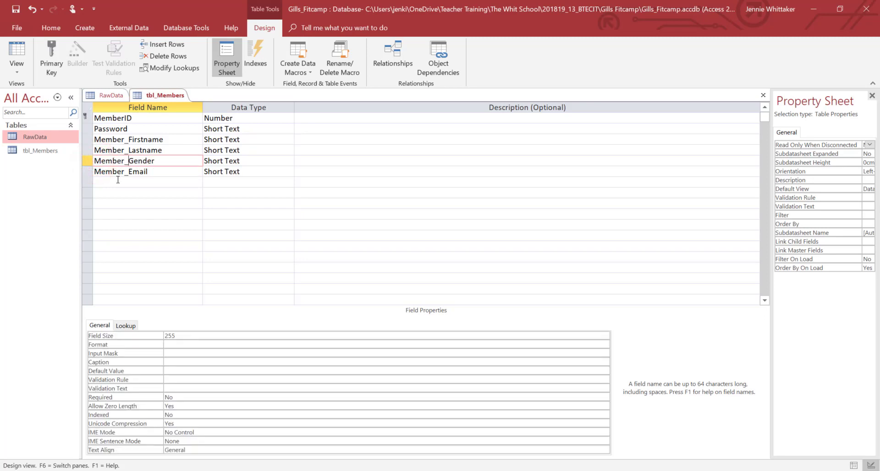
- Add a Member_DoB field below Member_Email with the Date/Time data type
left_click(182, 183)
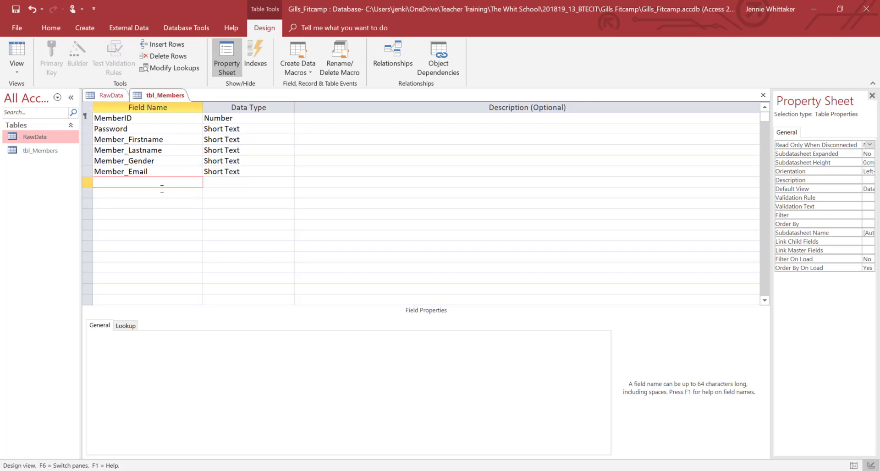
type("Member_DoB")
left_click(223, 182)
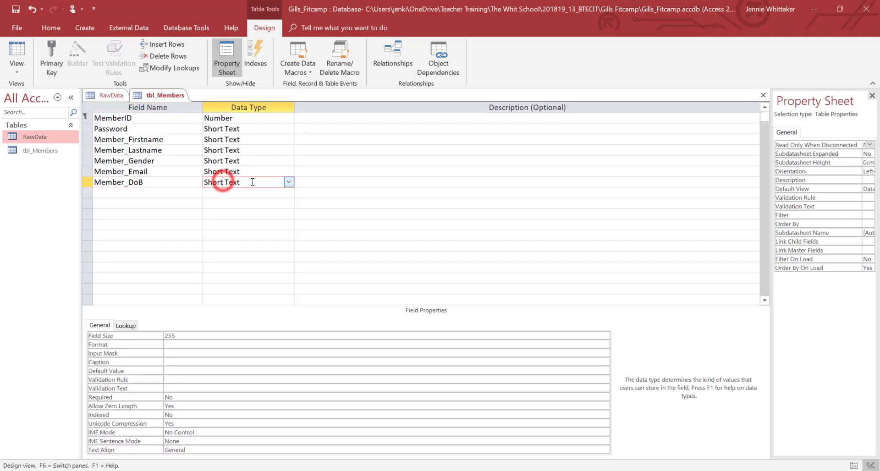
left_click(288, 183)
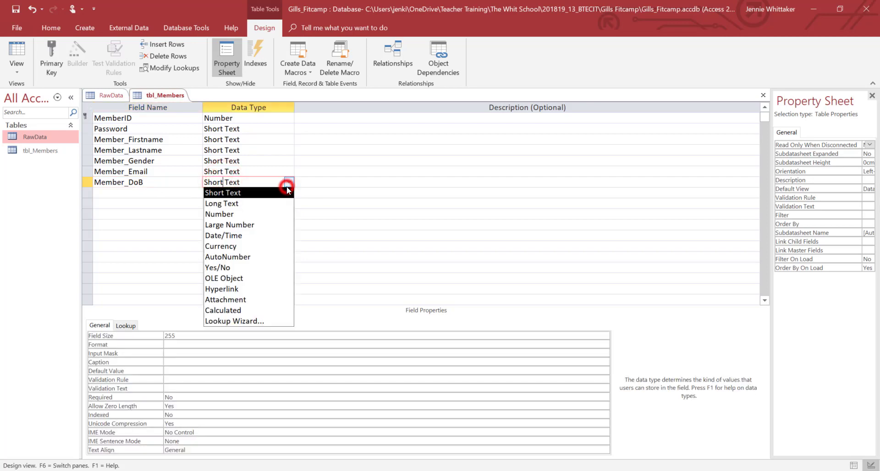
left_click(225, 235)
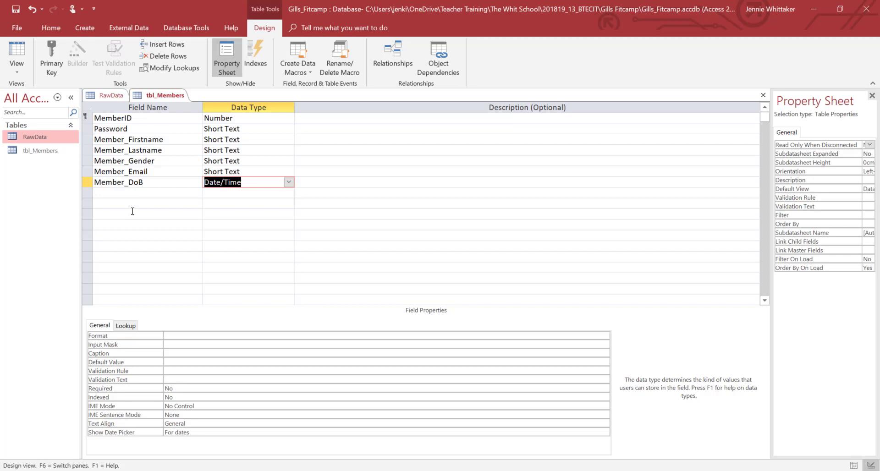
- Set the field size of the Password field to 30
left_click(222, 117)
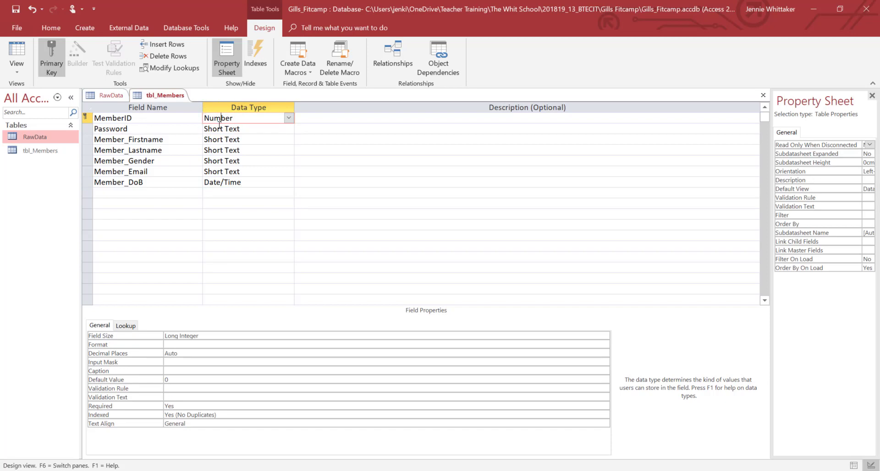
left_click(220, 129)
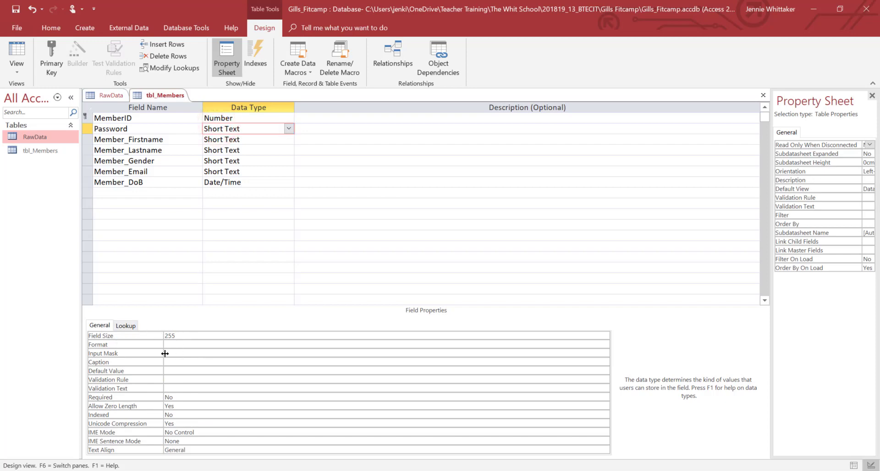
left_click(184, 336)
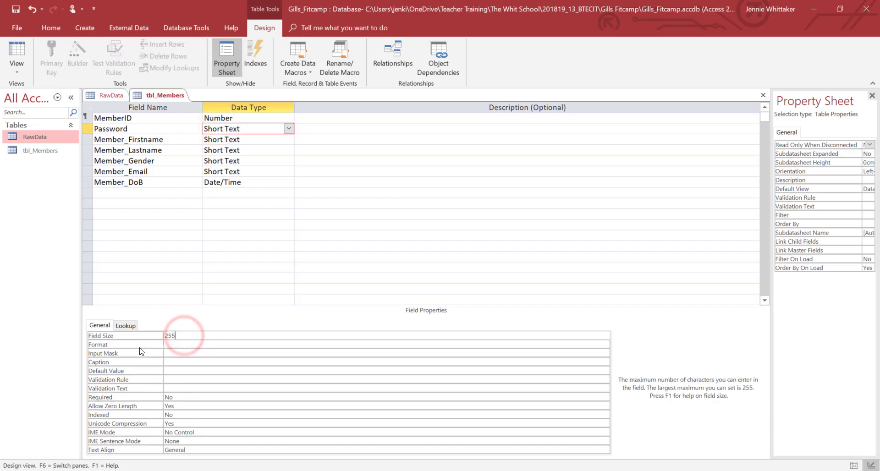
left_click_drag(179, 335, 154, 332)
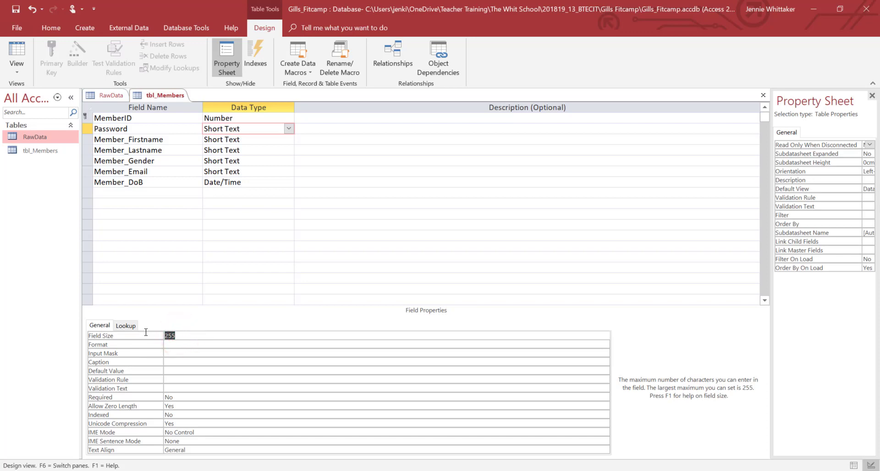
type("30")
- Set the field size of the Member_Firstname field to 40
left_click(224, 140)
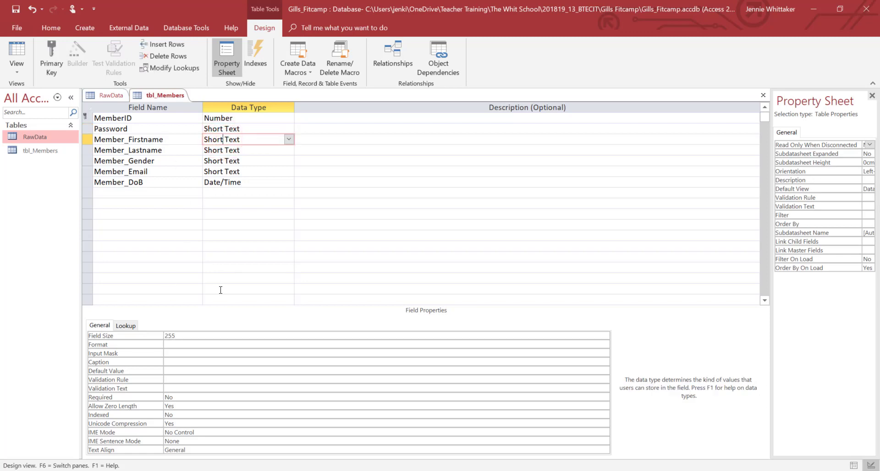
double_click(176, 336)
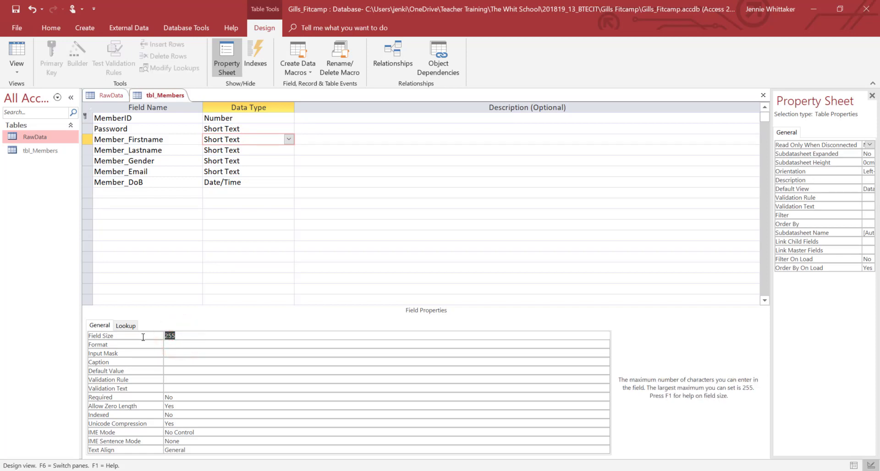
type("40")
left_click(170, 345)
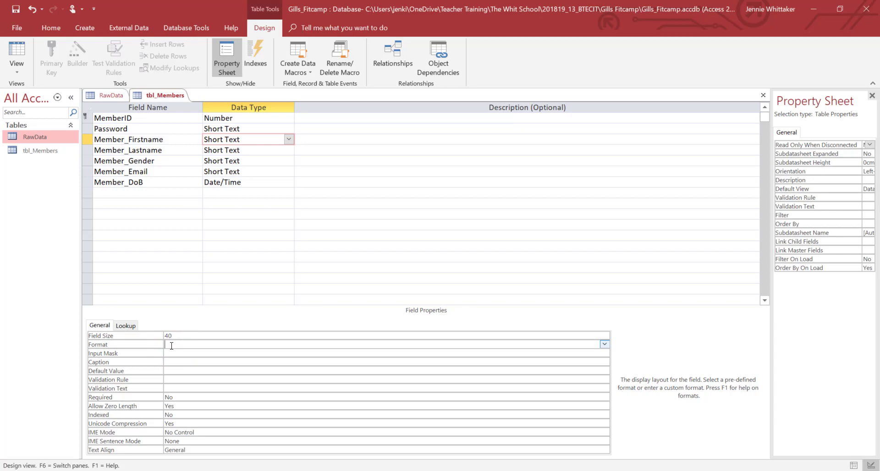
- Set the field size of the Member_Lastname field to 60
left_click(221, 150)
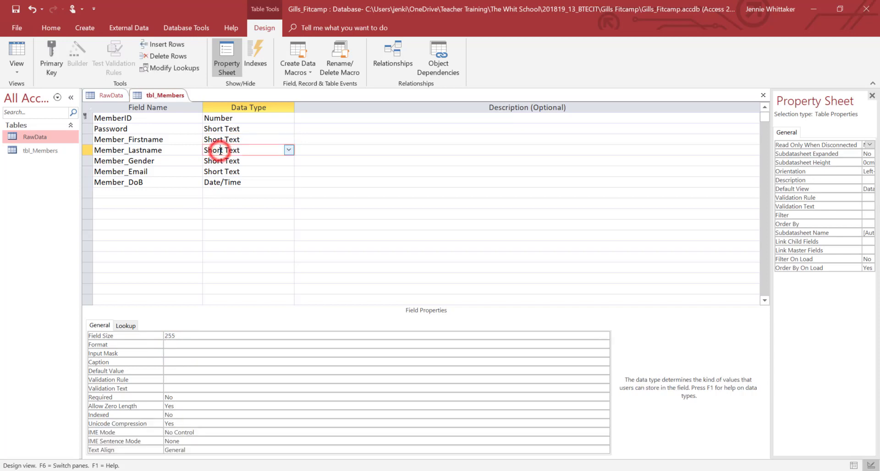
double_click(174, 335)
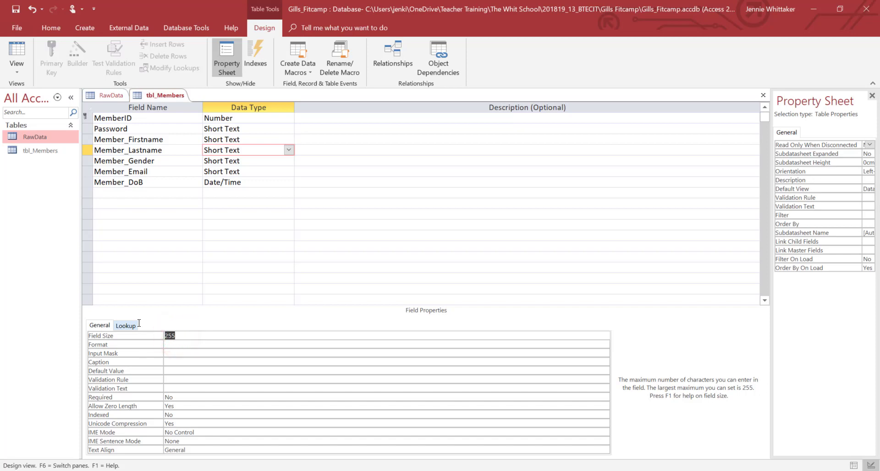
left_click(138, 324)
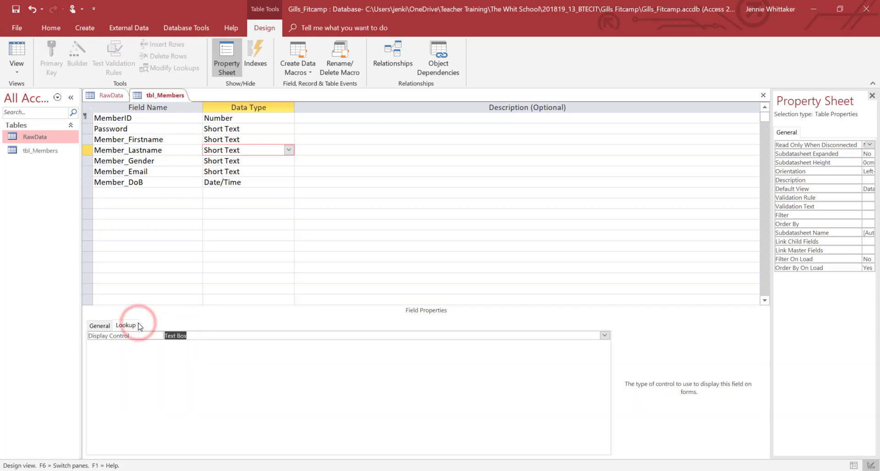
left_click(100, 326)
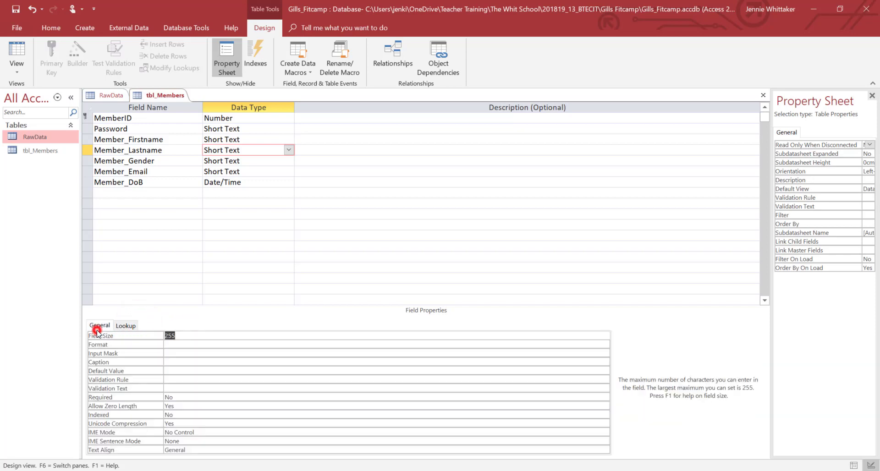
type("60")
left_click(829, 435)
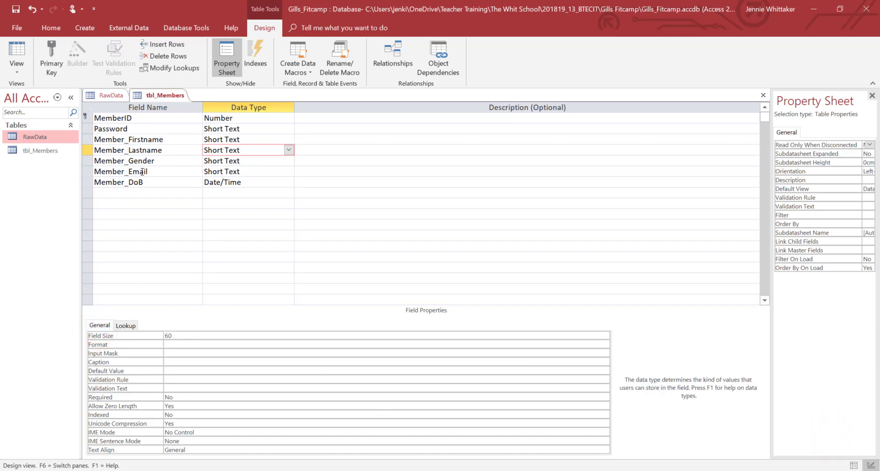
- Set the field size of the Member_Gender field to 6
left_click(256, 161)
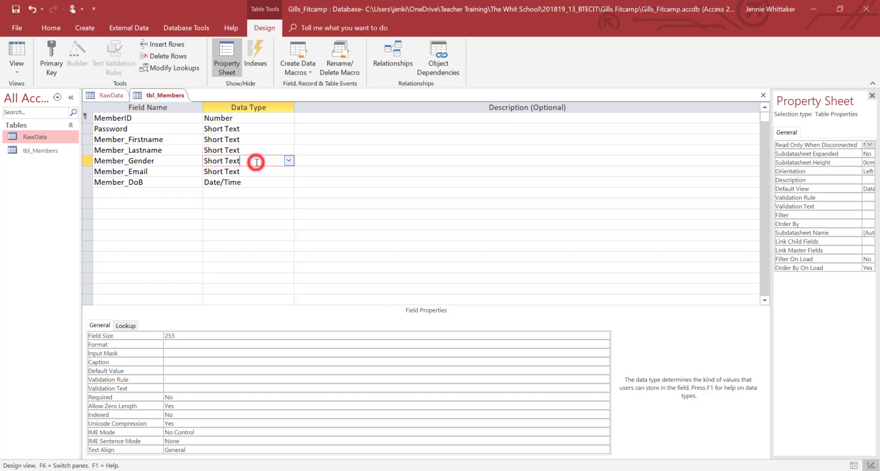
left_click(186, 336)
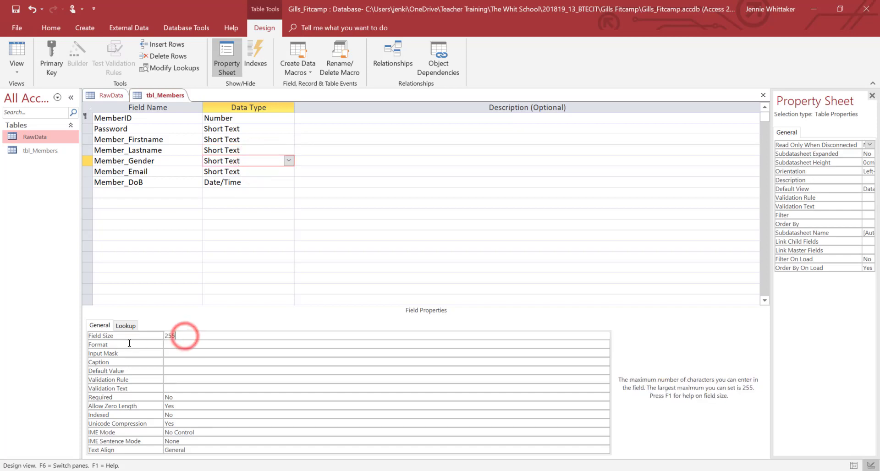
double_click(190, 336)
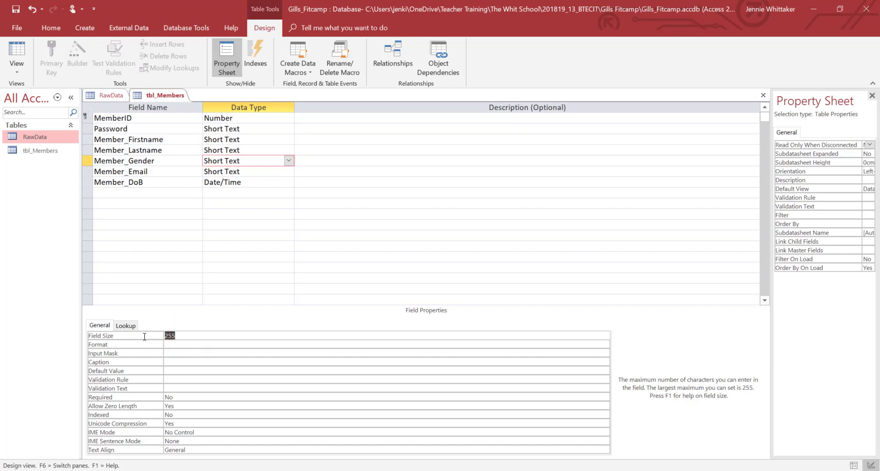
type("6")
- Make Member_Gender a lookup field displayed as a Combo Box, with Value List as its row source type
left_click(130, 325)
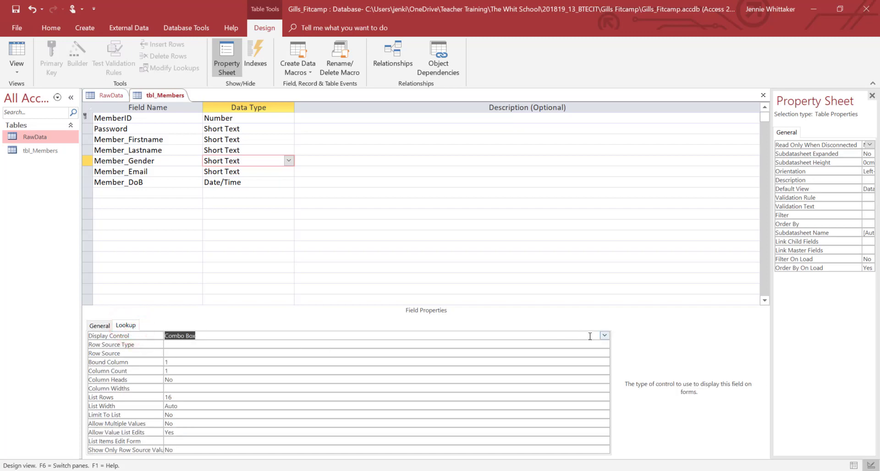
left_click(605, 336)
left_click(196, 362)
left_click(213, 345)
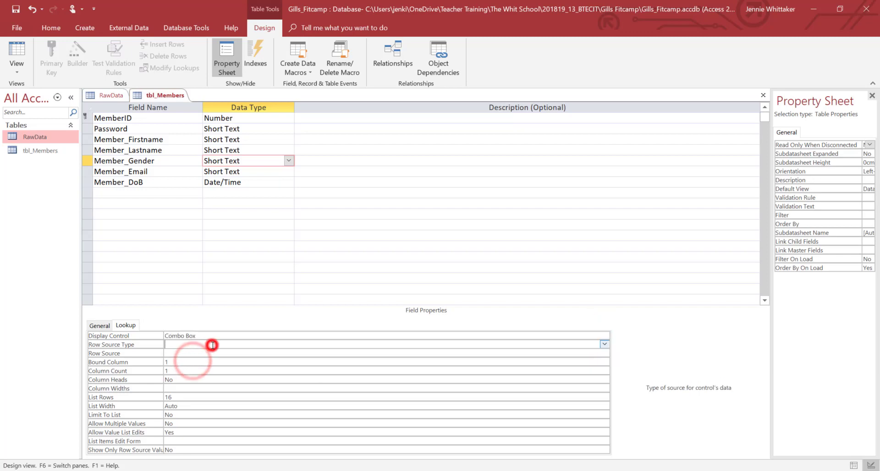
left_click(605, 343)
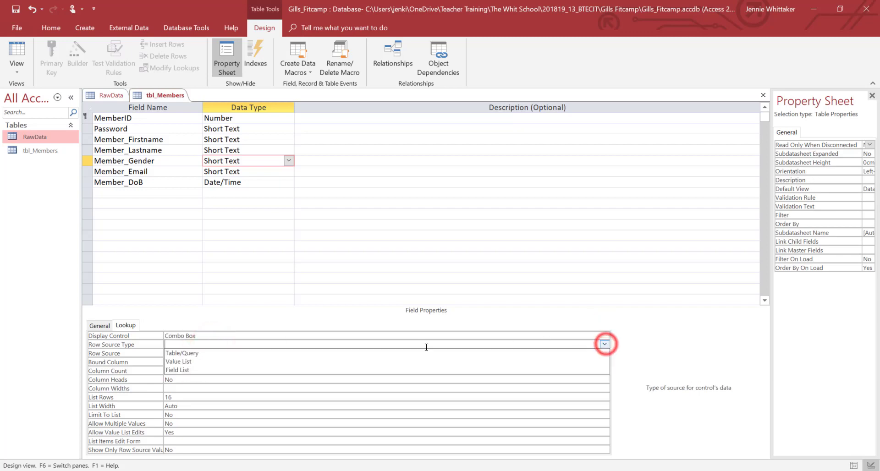
left_click(184, 362)
- Enter Male and Female as the list items for the Member_Gender row source, without a default value
left_click(196, 353)
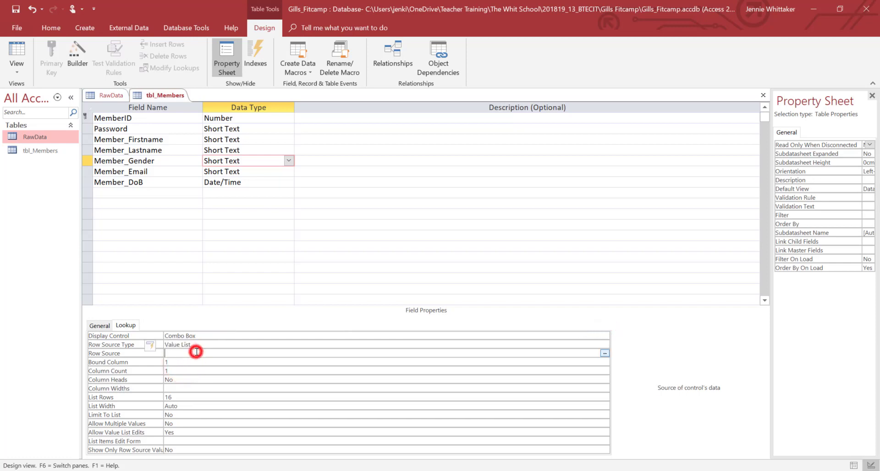
left_click(605, 354)
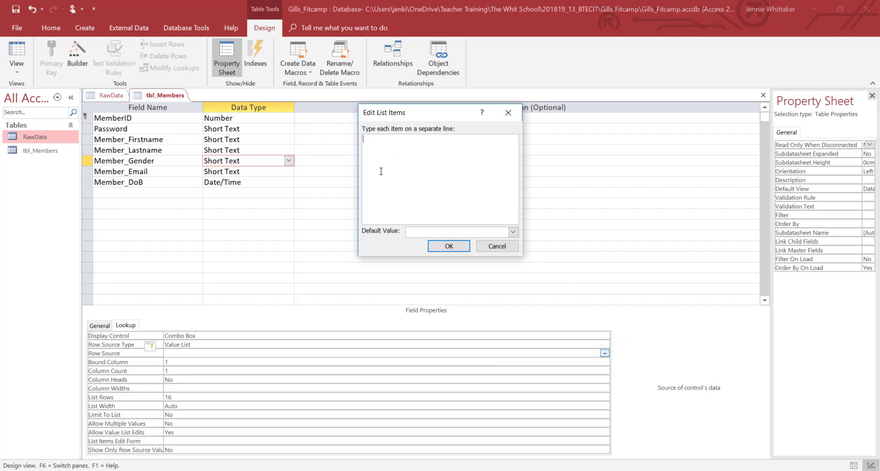
type("Male ")
type("Femal")
type("e")
left_click(512, 232)
left_click(512, 232)
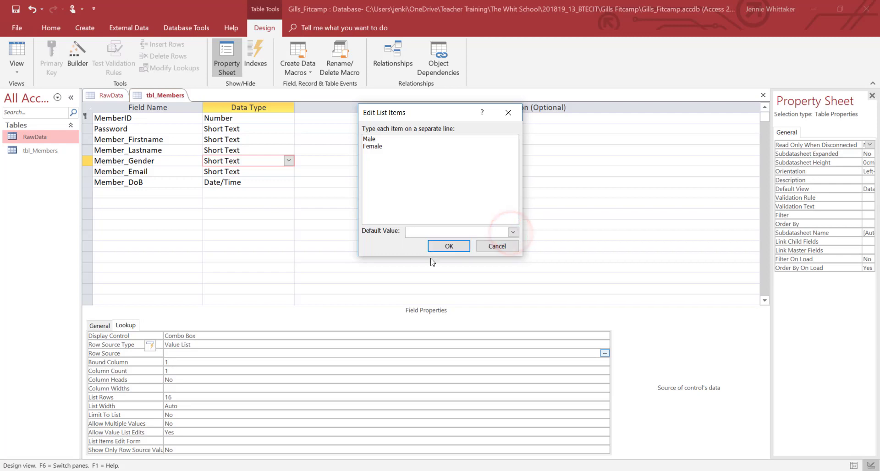
left_click(449, 247)
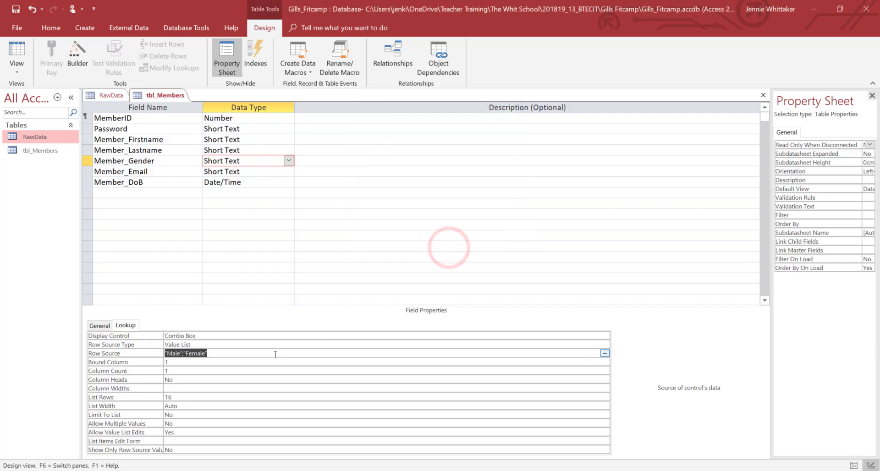
- Set the field size of the Member_Email field to 50
left_click(106, 325)
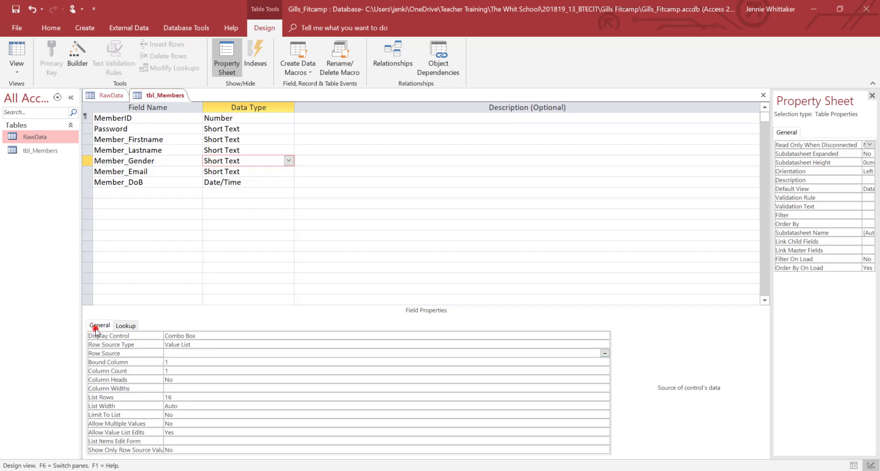
left_click(225, 172)
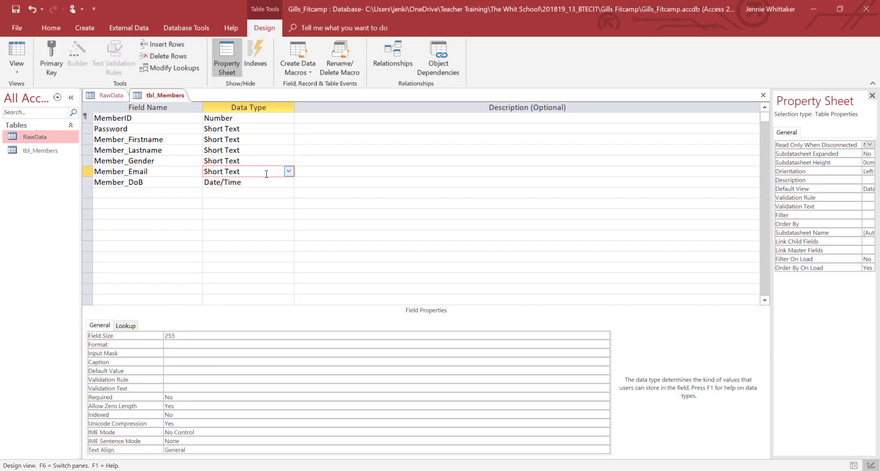
left_click(178, 336)
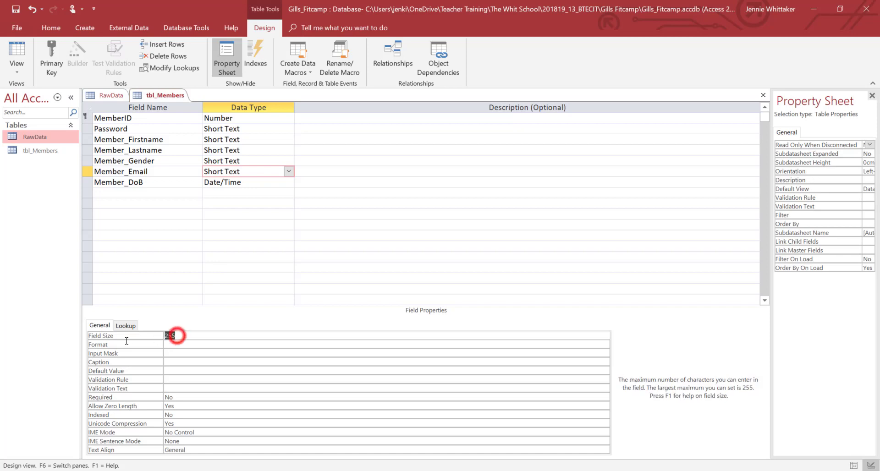
double_click(173, 336)
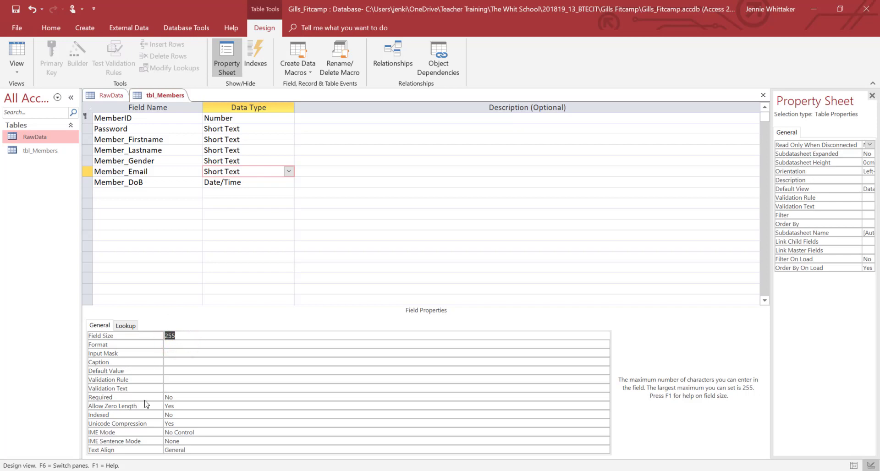
type("50")
- Add the validation rule Like "*?@?*.?*" to the Member_Email field
left_click(168, 378)
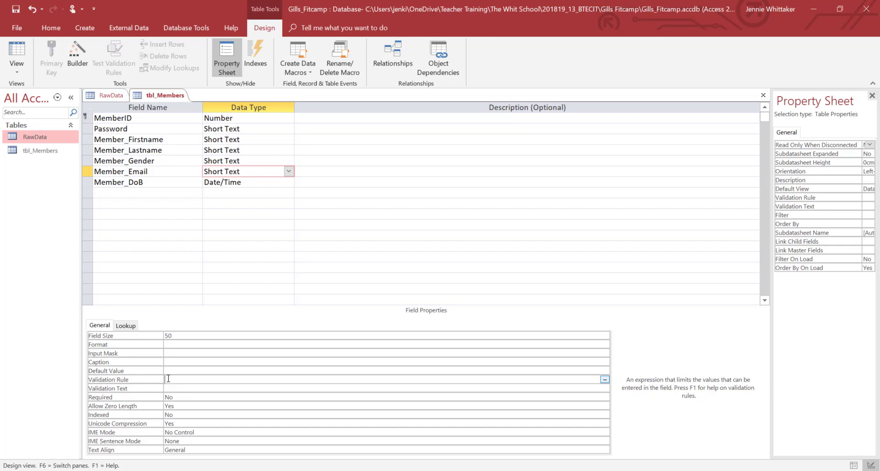
type("Like")
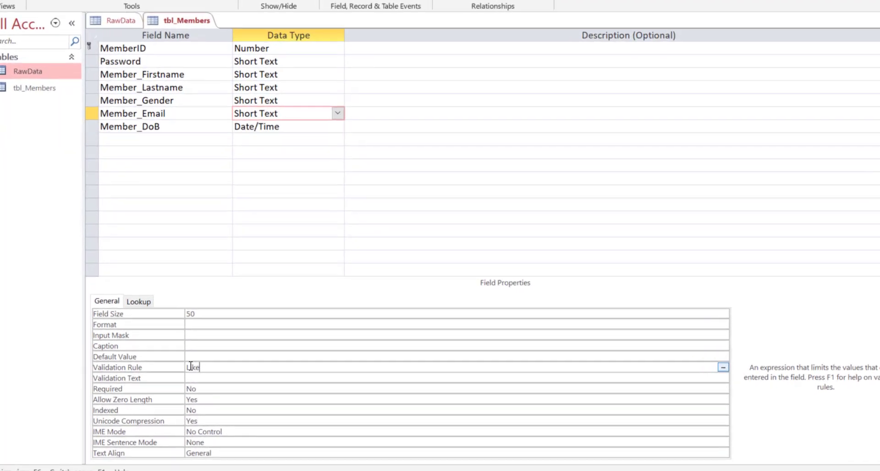
type(" \"")
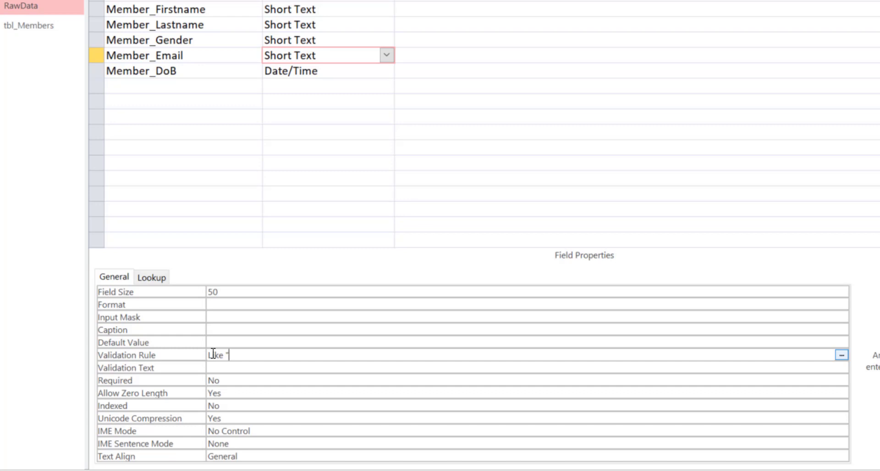
type("*")
type("?")
type("@")
type("?*")
type(".?*\"")
- Set the validation text of the Member_Email field to "Please enter a valid email address"
left_click(214, 367)
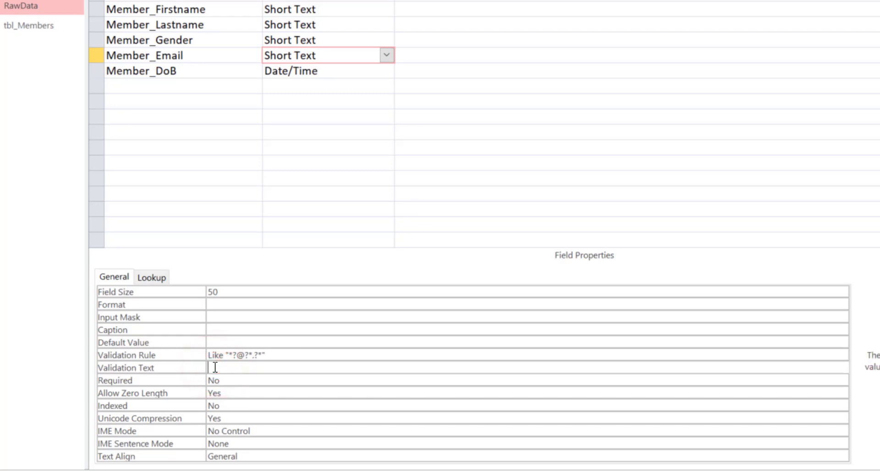
type("Please enter a valid email addres")
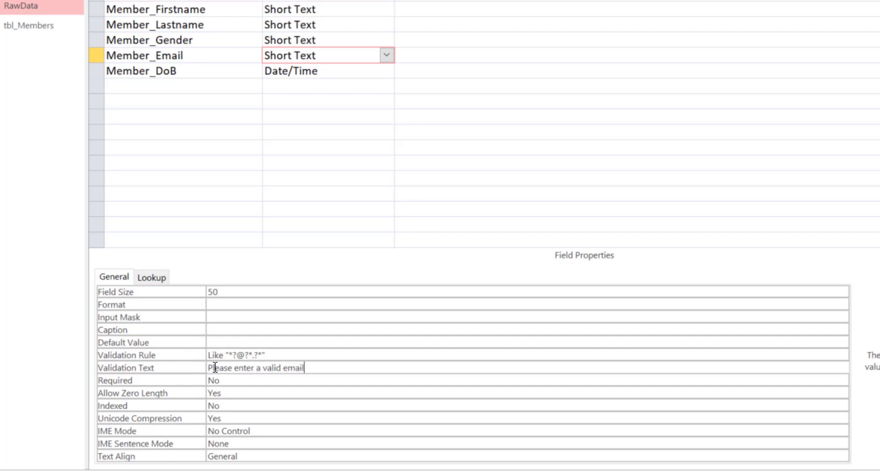
type("s")
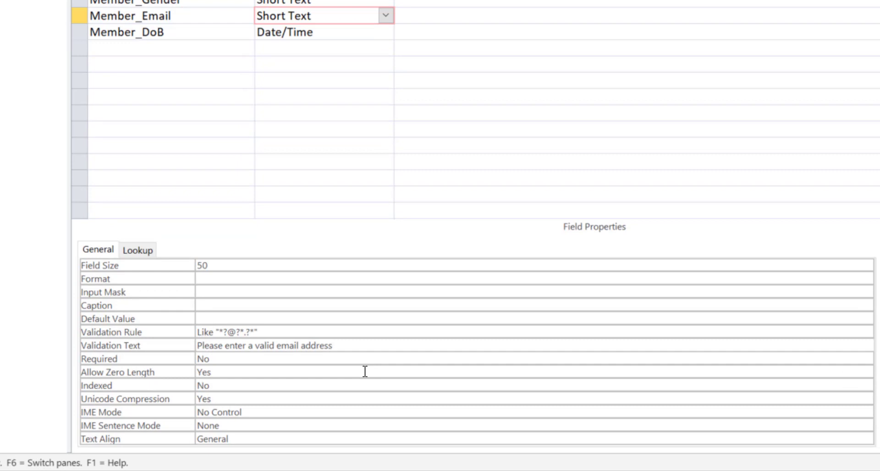
- Set the format of the Member_DoB field to Short Date
left_click(305, 35)
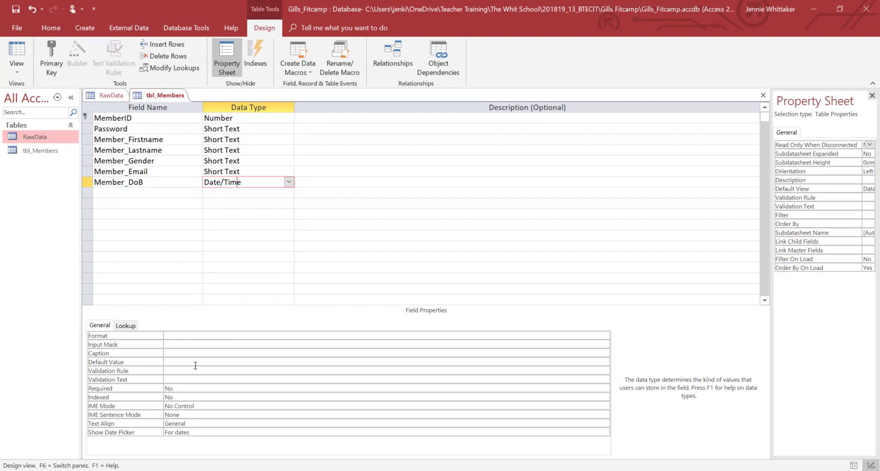
left_click(183, 336)
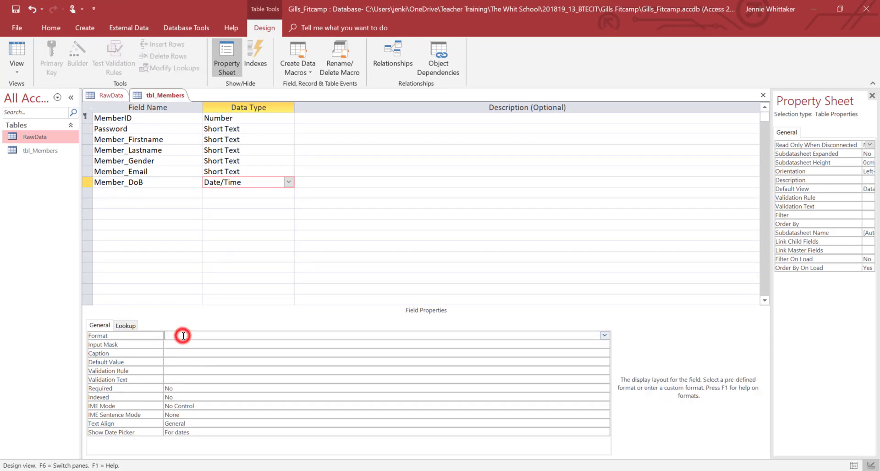
left_click(605, 336)
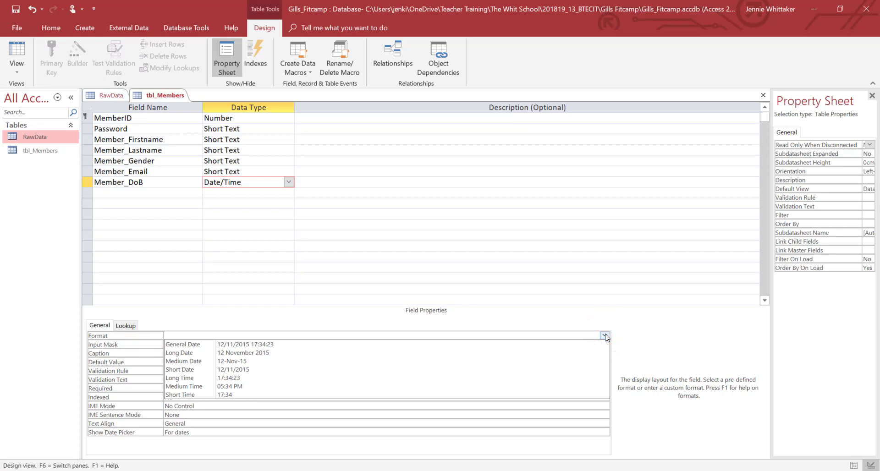
left_click(229, 370)
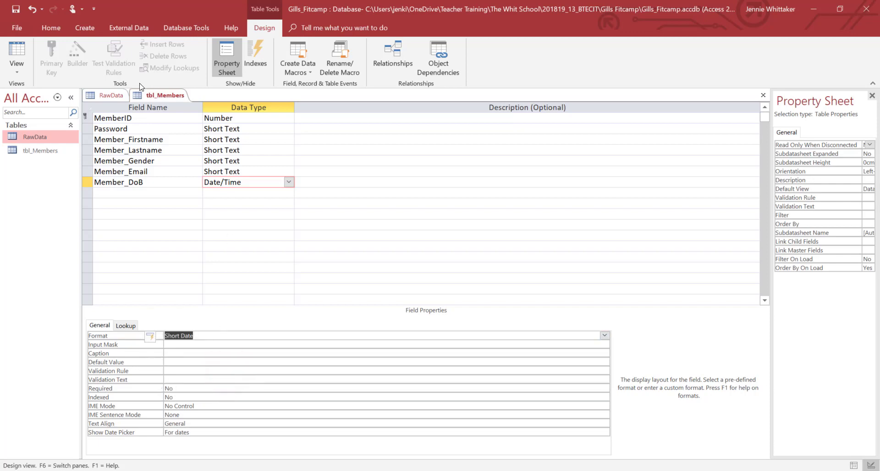
- Save the tbl_Members table design and switch the table to Datasheet view
left_click(18, 11)
left_click(17, 52)
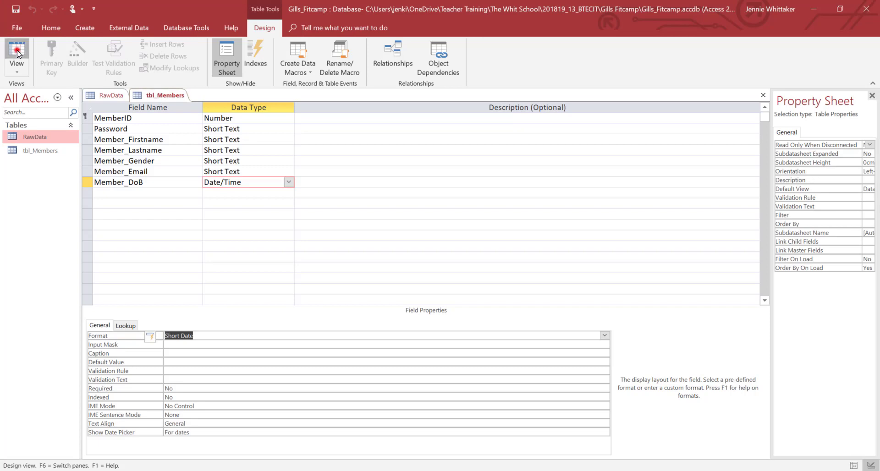